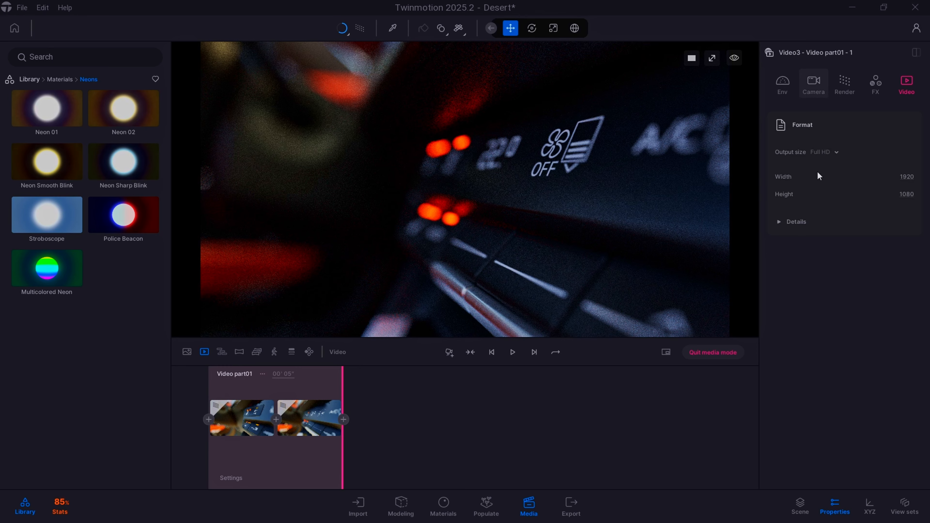
# - Try a depth of field aperture of 14.9 on Video3's camera, and return it to 4.1
pyautogui.scroll(-2, 844, 227)
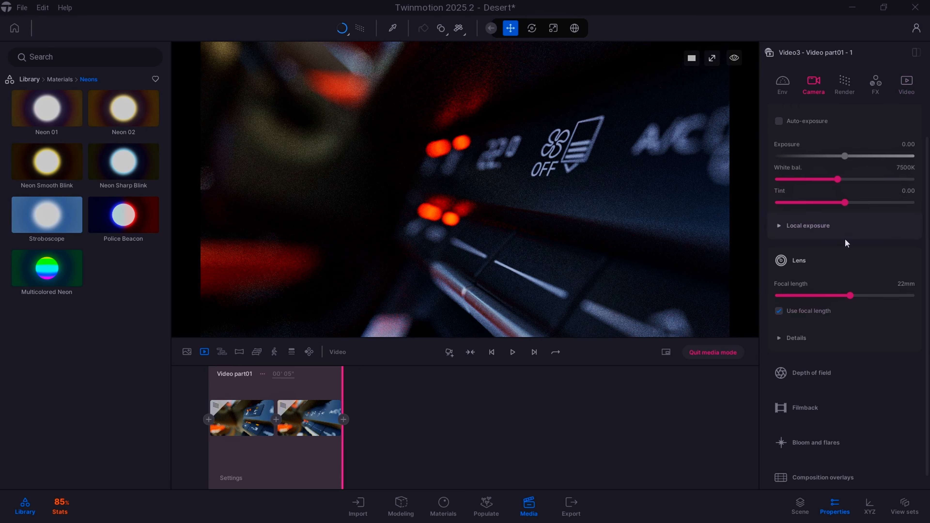
pyautogui.click(864, 359)
pyautogui.scroll(-3, 870, 358)
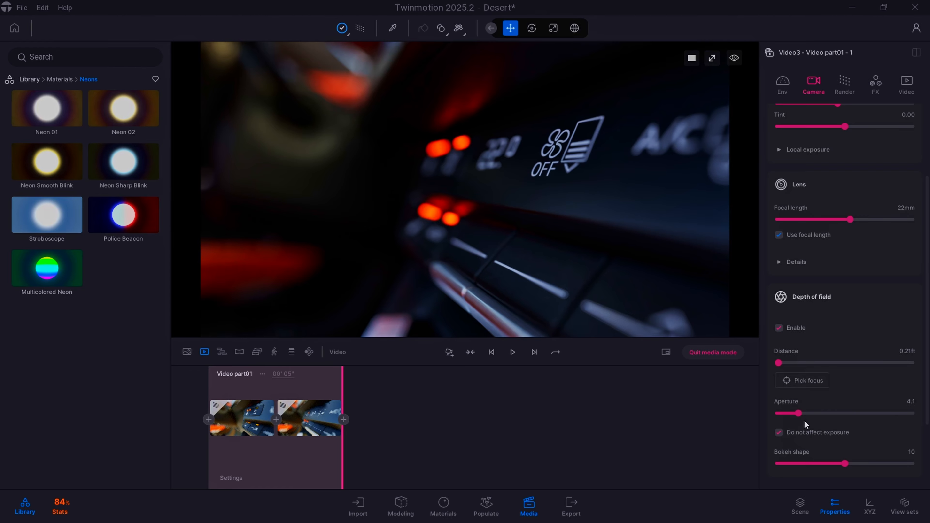
pyautogui.moveTo(798, 414); pyautogui.dragTo(866, 413)
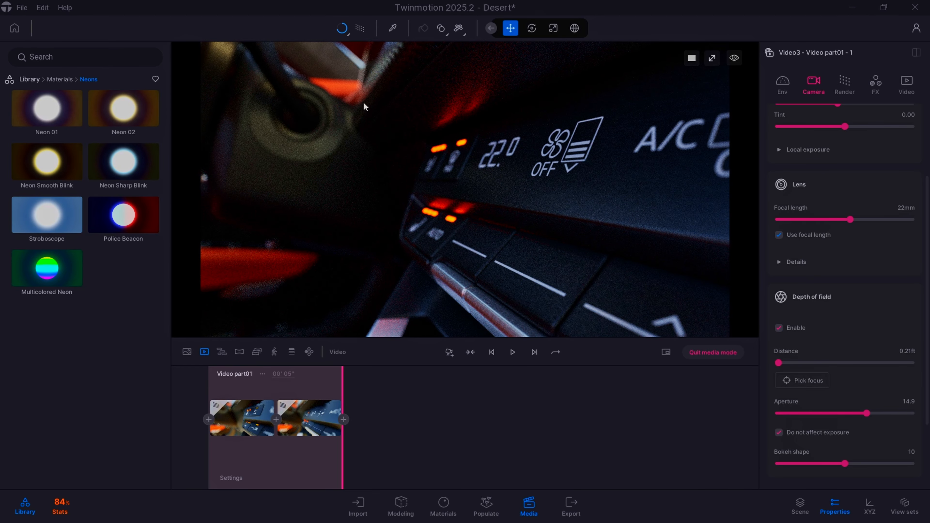
pyautogui.moveTo(867, 414); pyautogui.dragTo(798, 413)
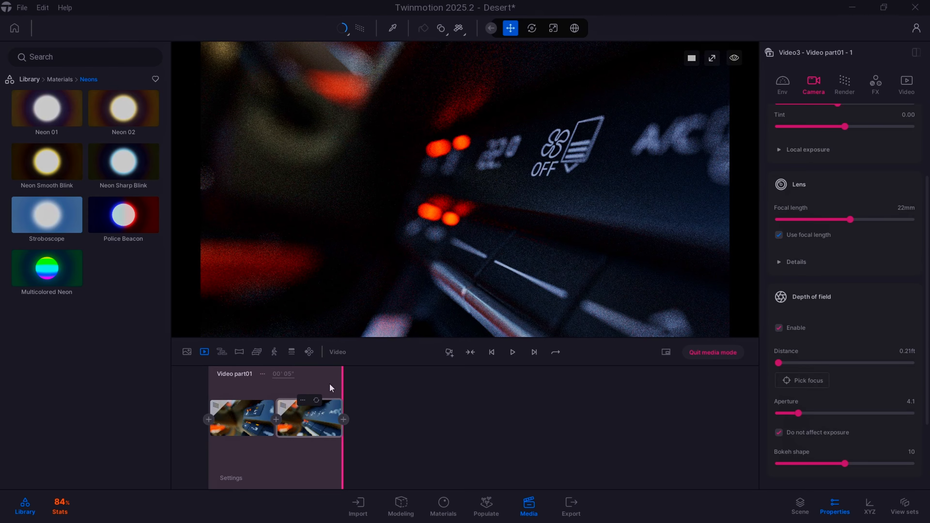
# - Play back the Video3 animation, and open and play Video4 to review both camera moves
pyautogui.click(513, 352)
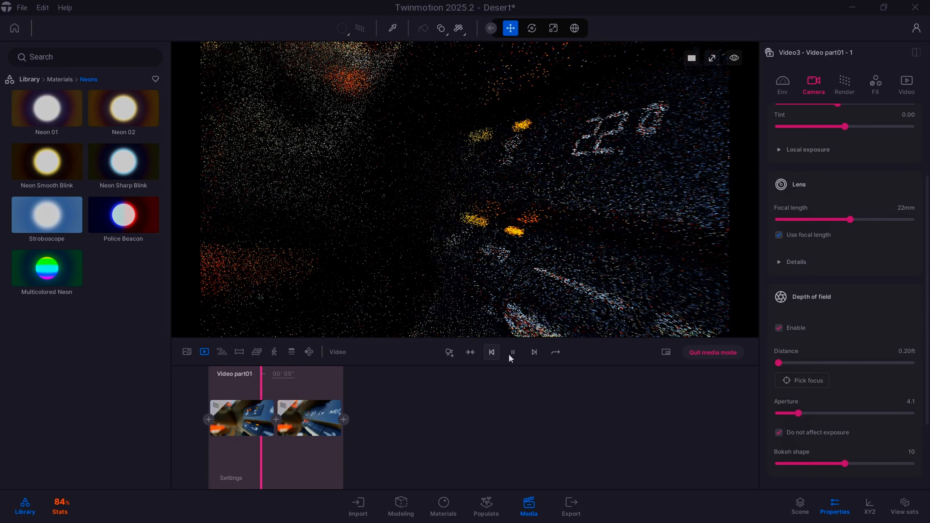
pyautogui.click(511, 352)
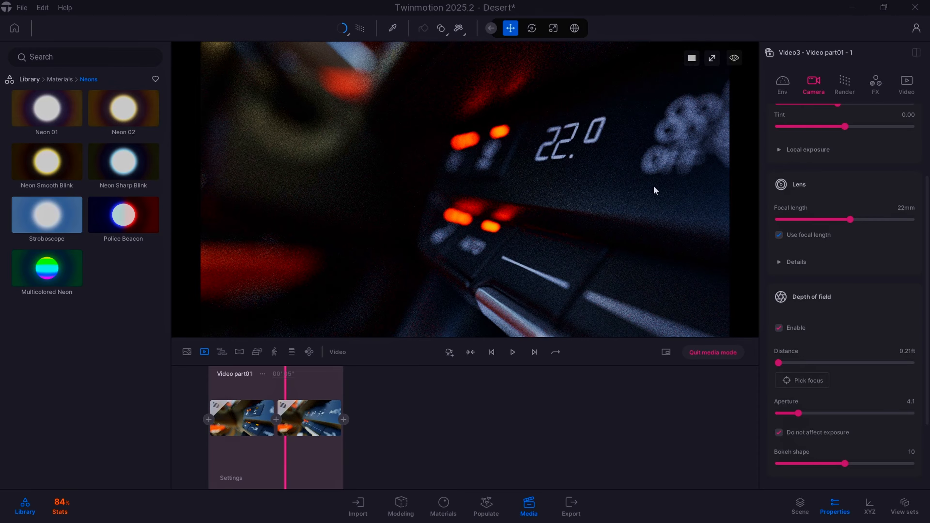
pyautogui.click(204, 352)
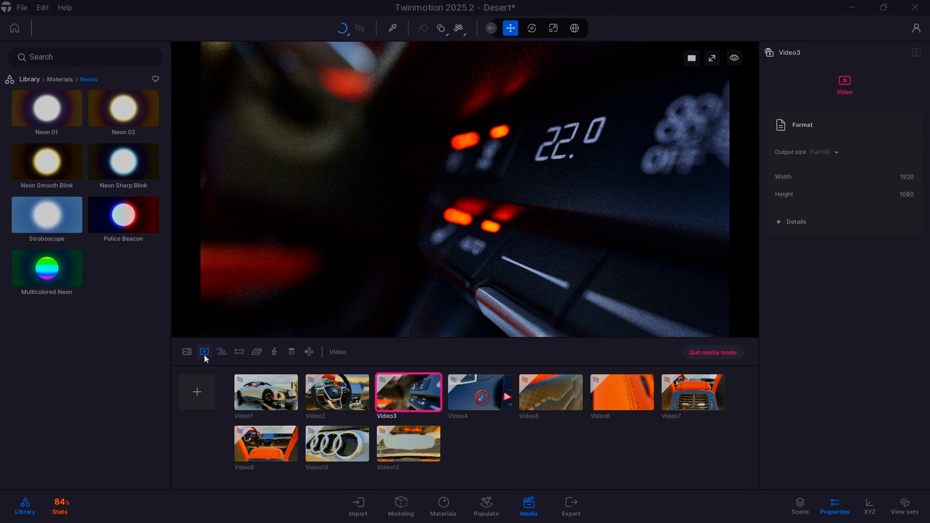
pyautogui.doubleClick(473, 404)
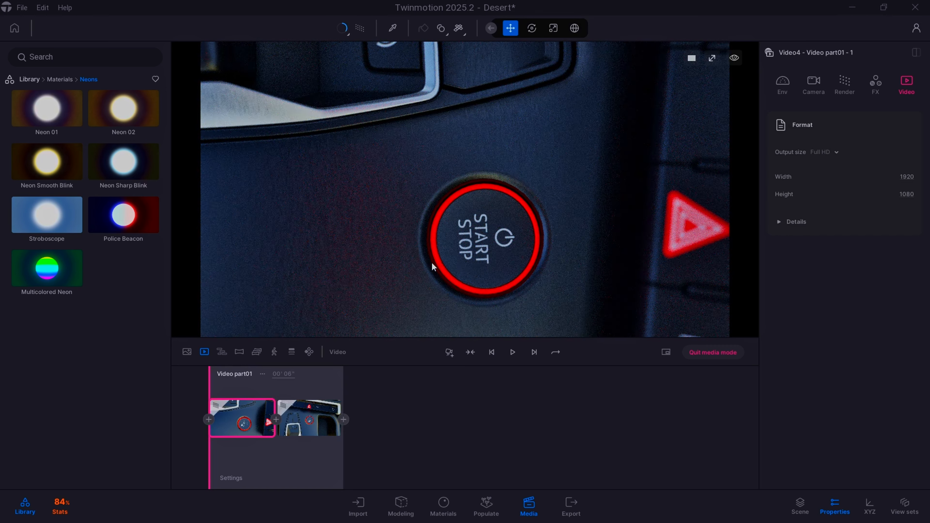
pyautogui.click(513, 352)
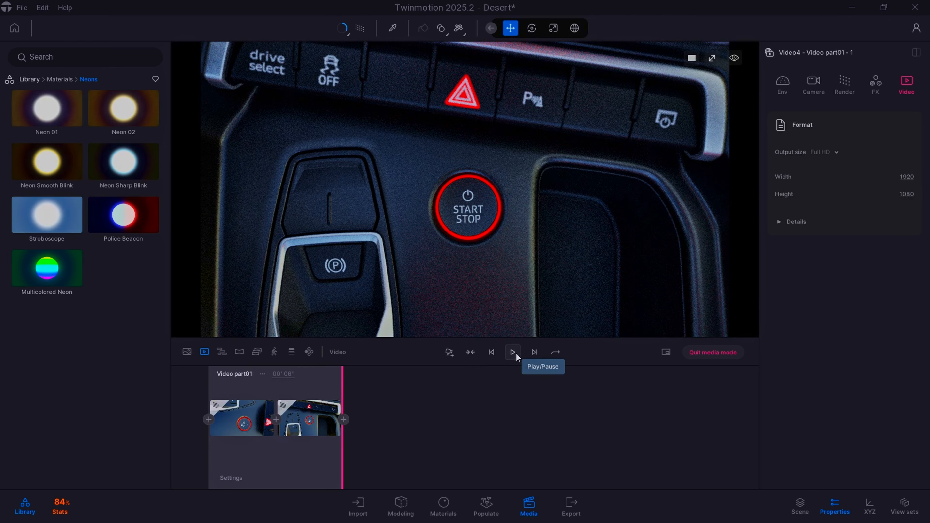
# - Open Video5 and play its perforated leather close-up, and open Video6 to view its stitching shot
pyautogui.click(205, 354)
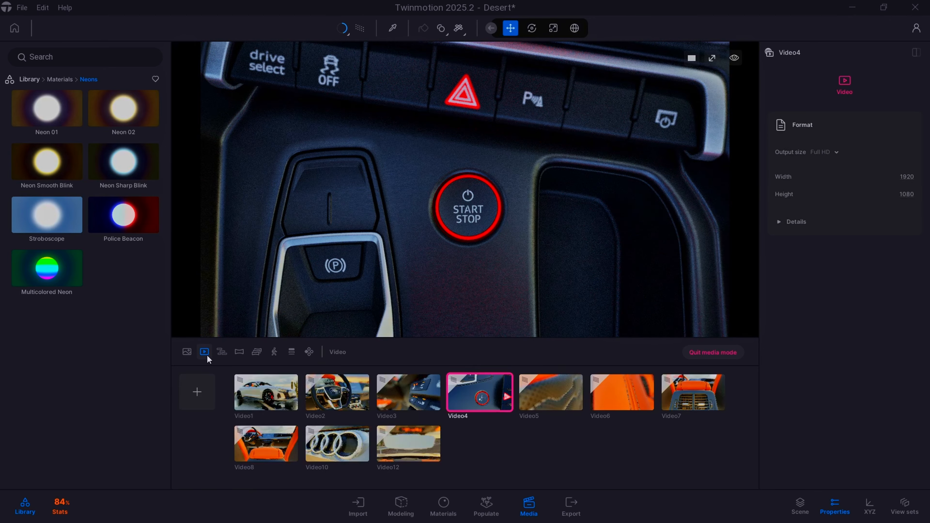
pyautogui.doubleClick(548, 404)
pyautogui.click(811, 297)
pyautogui.click(513, 352)
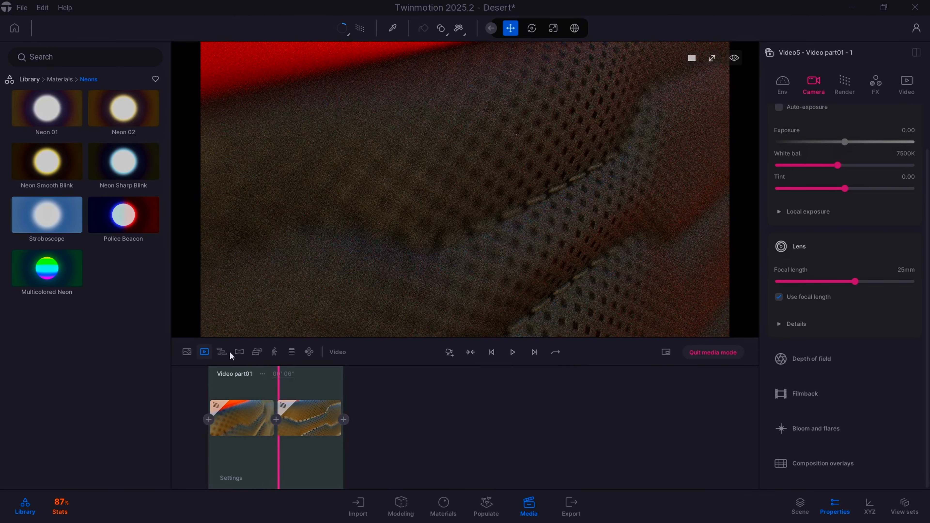
pyautogui.click(470, 353)
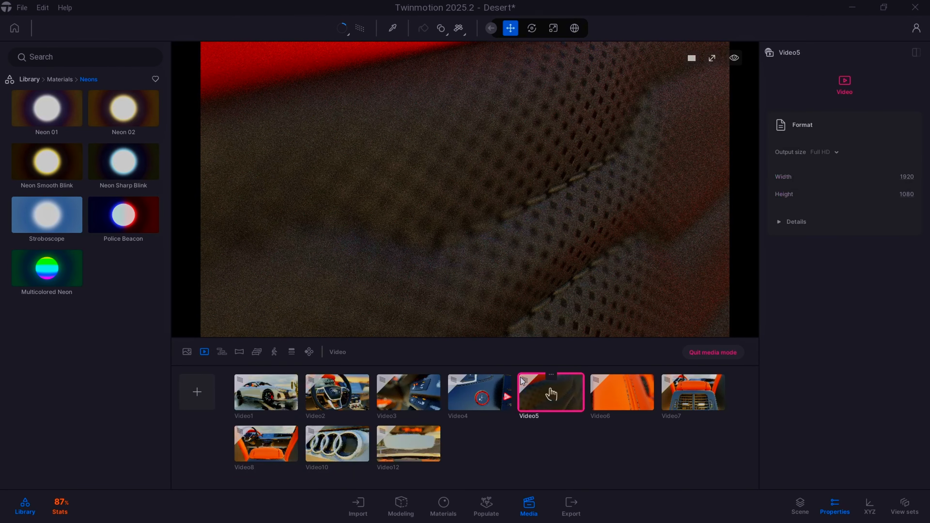
pyautogui.doubleClick(630, 390)
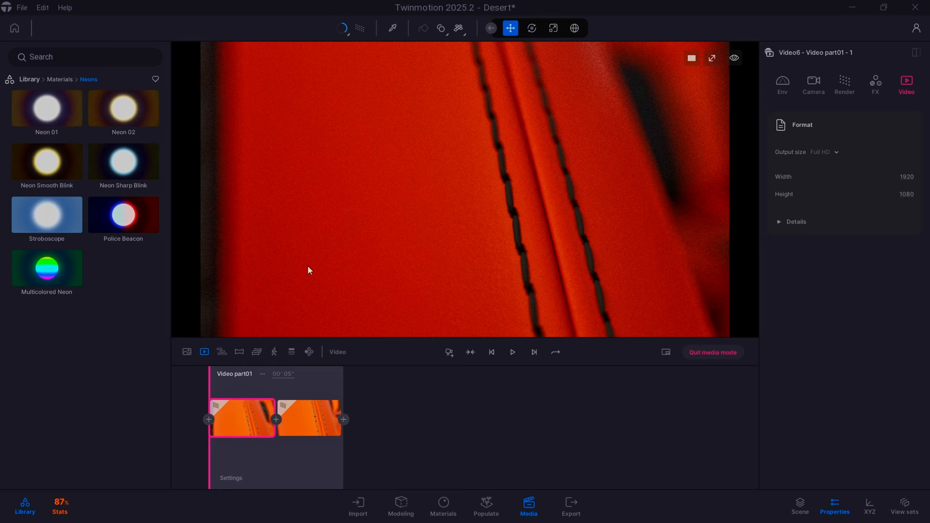
# - Open Video7, play its camera move past the armrest, and show its second keyframe
pyautogui.click(204, 351)
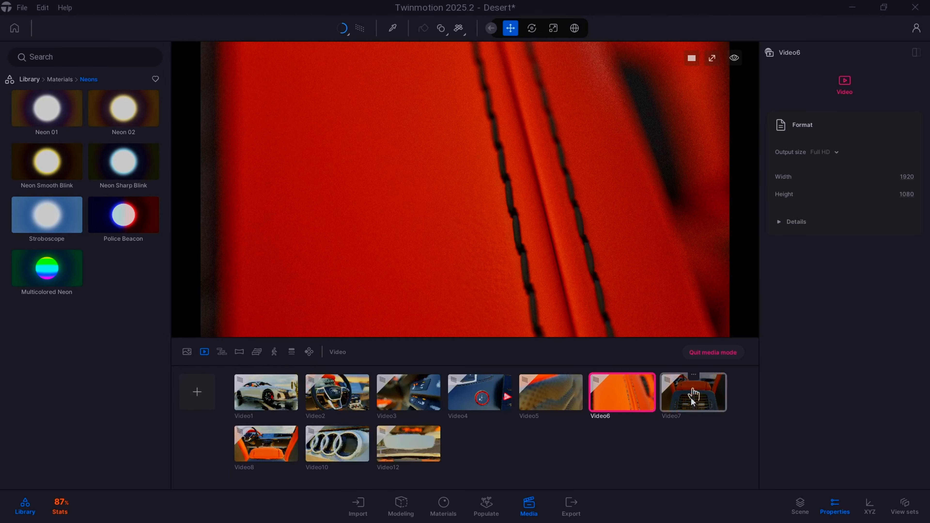
pyautogui.click(691, 397)
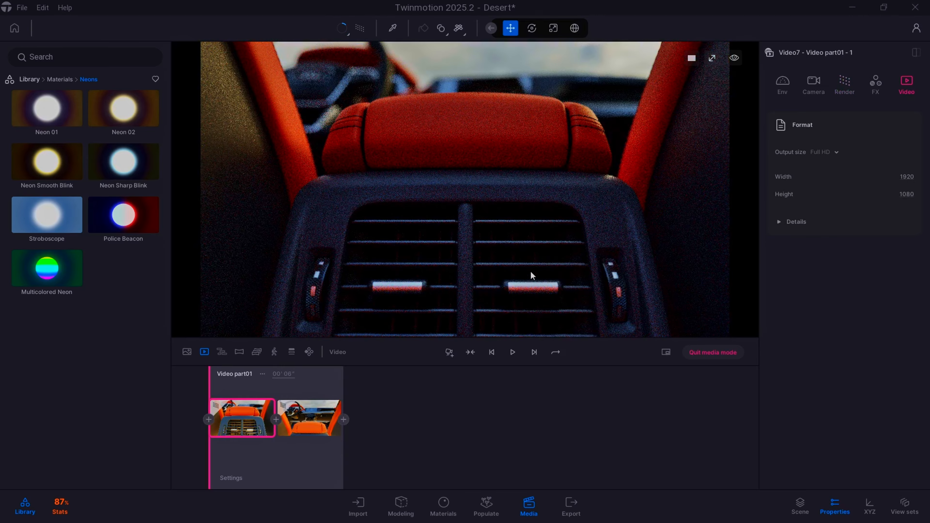
pyautogui.click(513, 352)
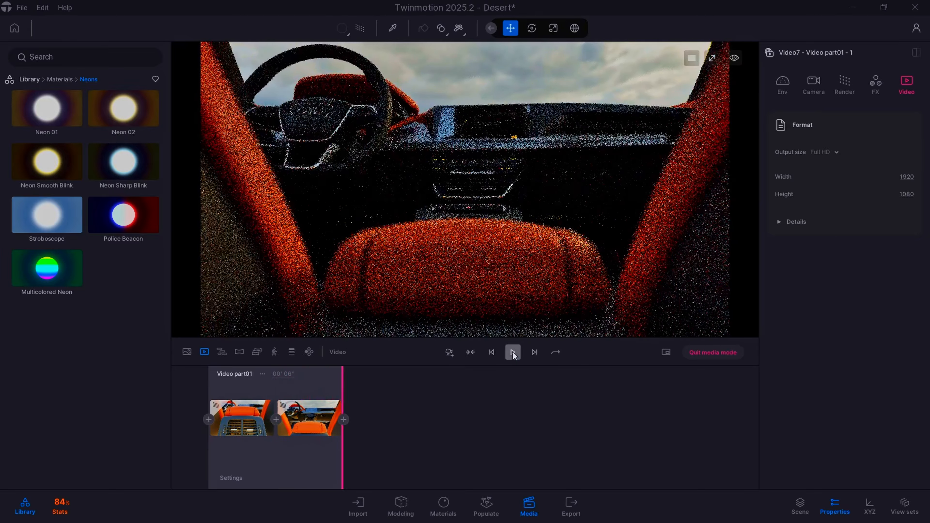
pyautogui.click(513, 352)
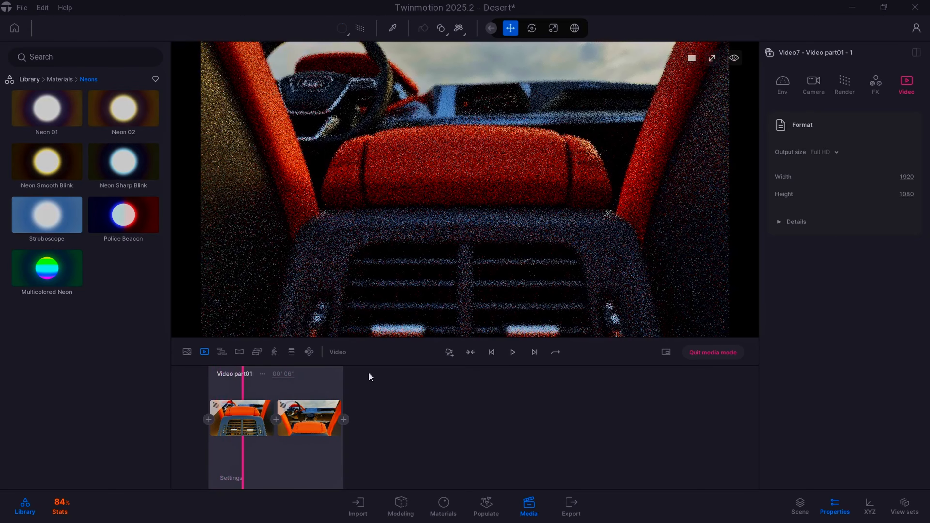
pyautogui.click(309, 417)
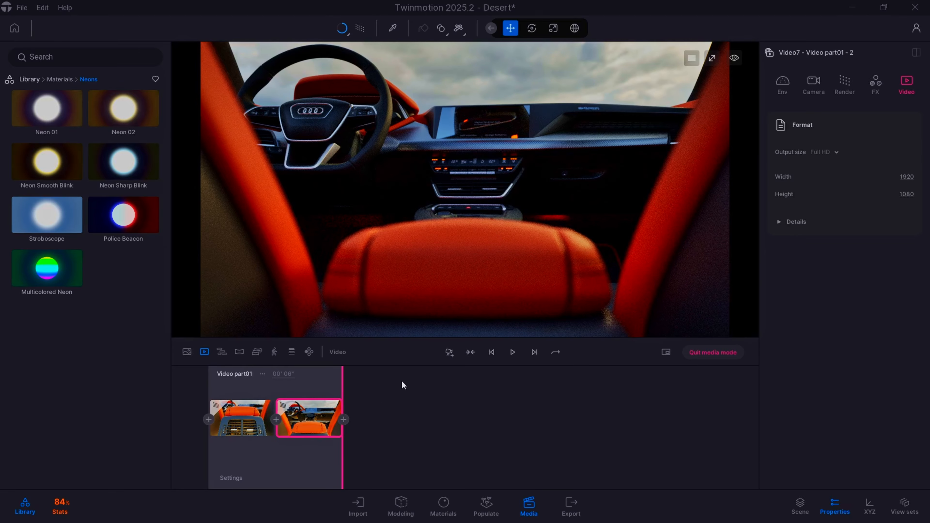
# - Open Video8 and step through its keyframes up to the ninth to examine each camera shot
pyautogui.click(207, 351)
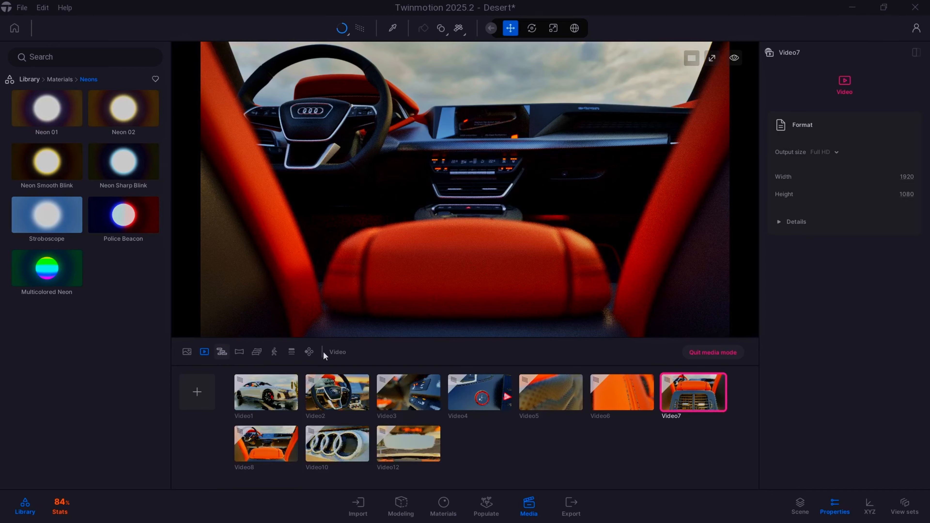
pyautogui.doubleClick(259, 454)
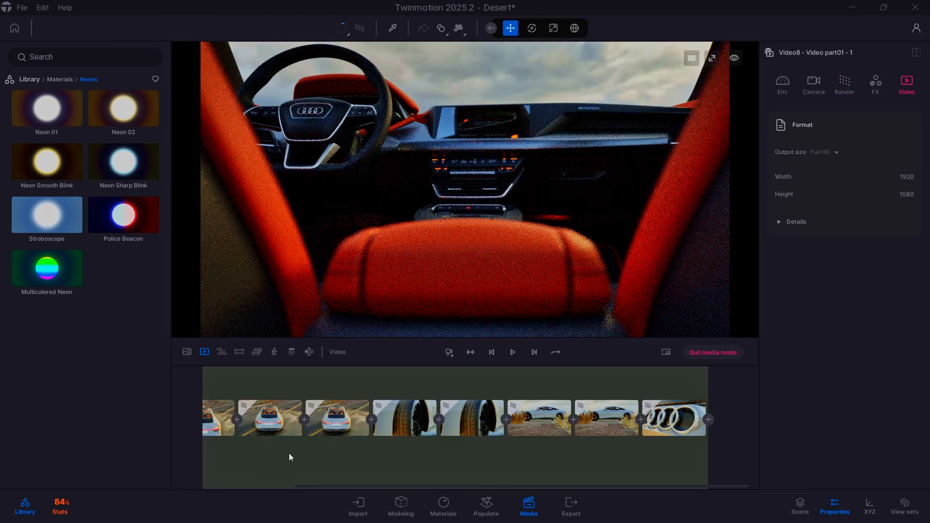
pyautogui.moveTo(336, 488); pyautogui.dragTo(252, 488)
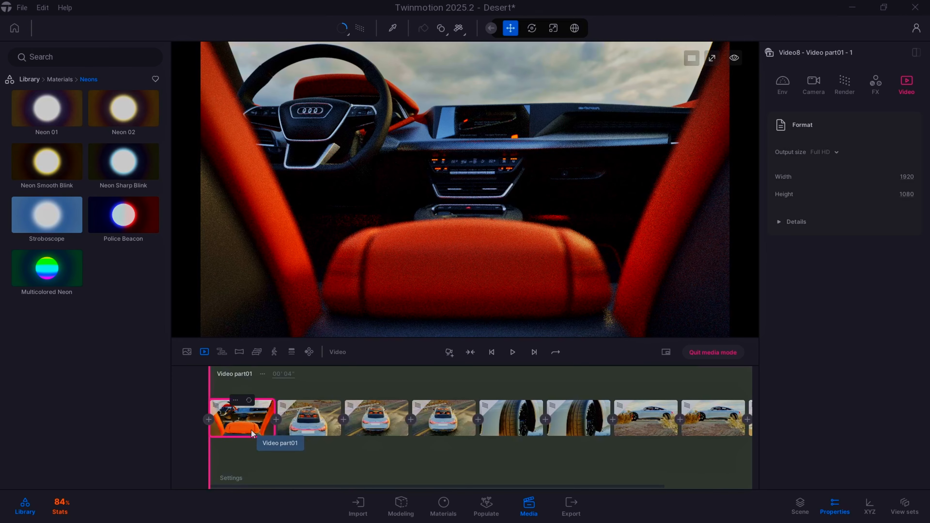
pyautogui.click(317, 428)
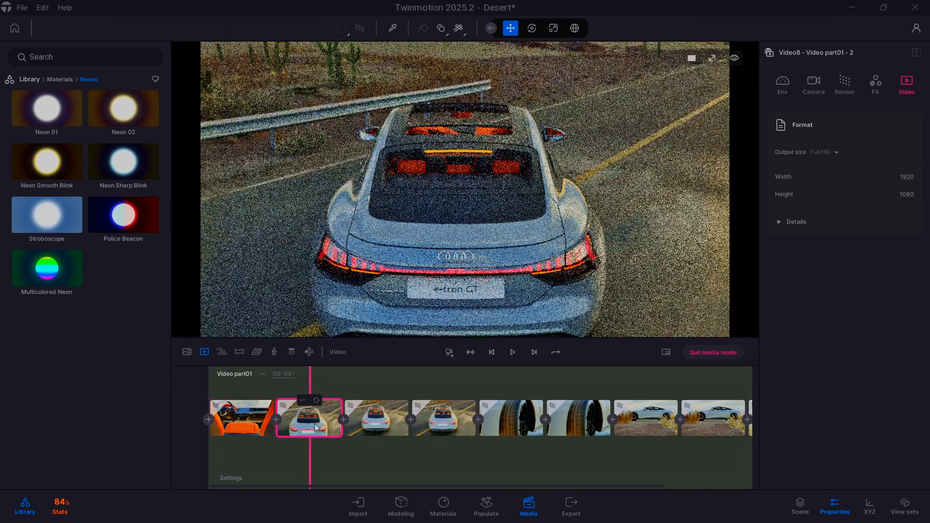
pyautogui.click(371, 427)
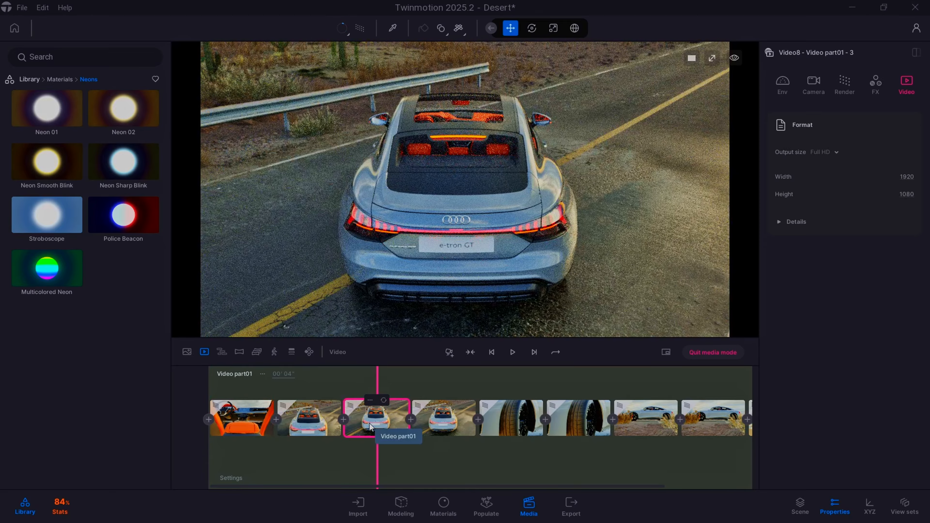
pyautogui.click(435, 425)
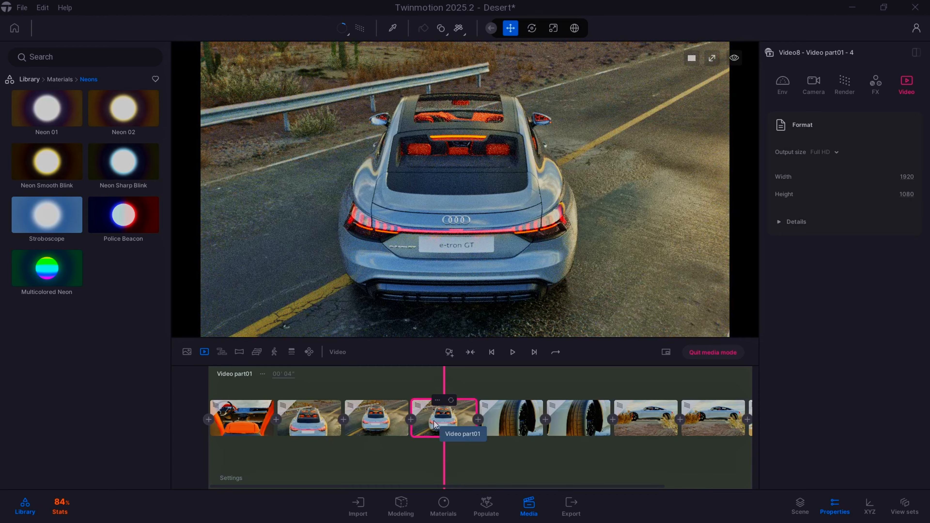
pyautogui.click(504, 418)
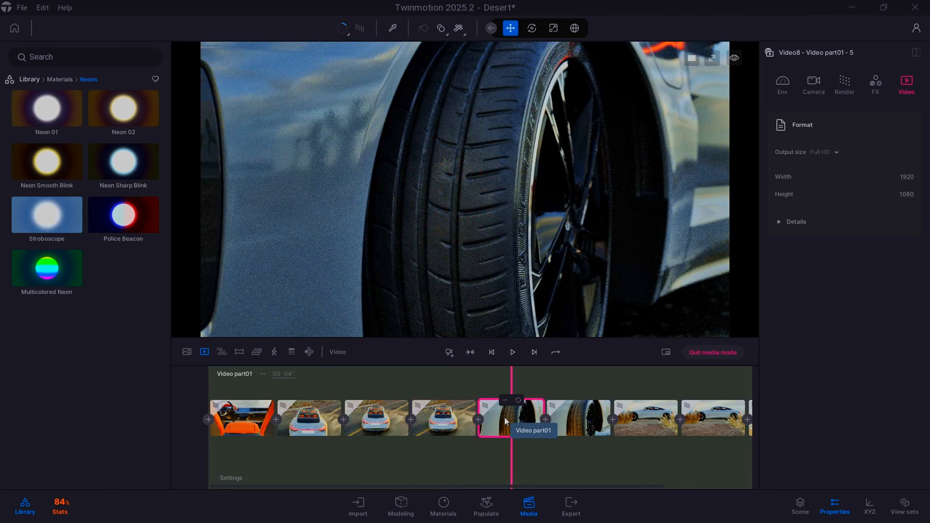
pyautogui.click(571, 421)
pyautogui.click(642, 426)
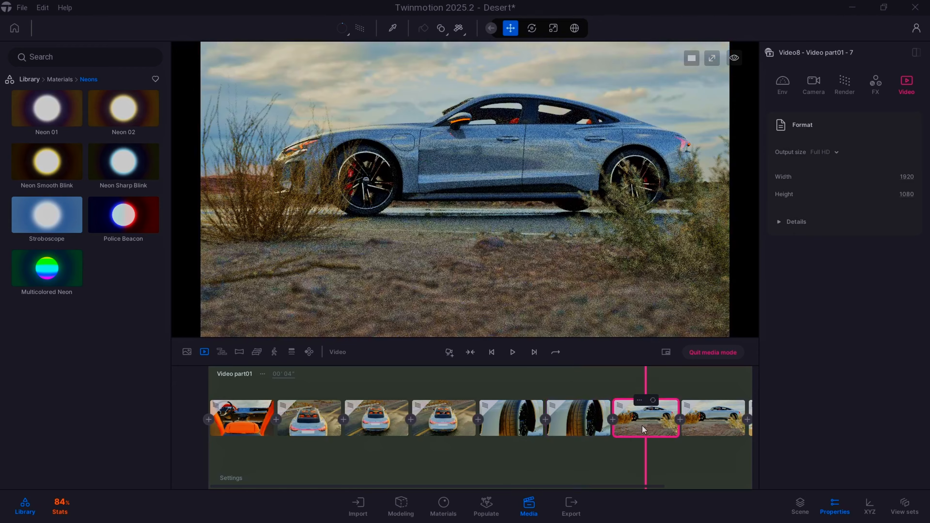
pyautogui.click(702, 426)
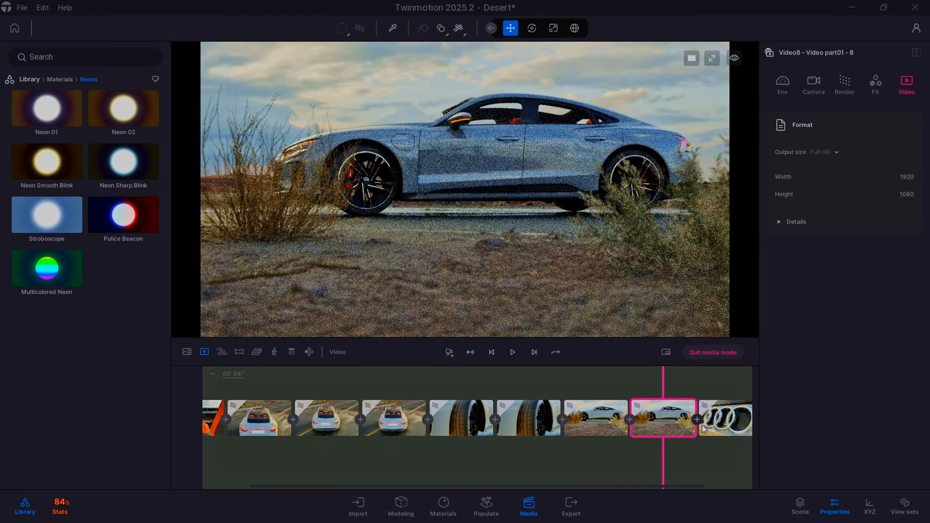
pyautogui.click(723, 425)
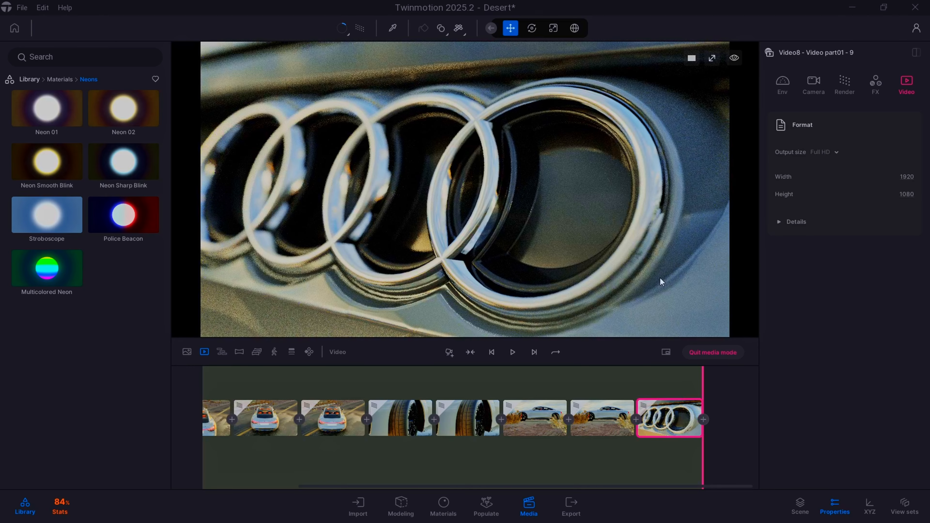
# - Open Video10 and play its camera move across the Audi rings
pyautogui.click(203, 355)
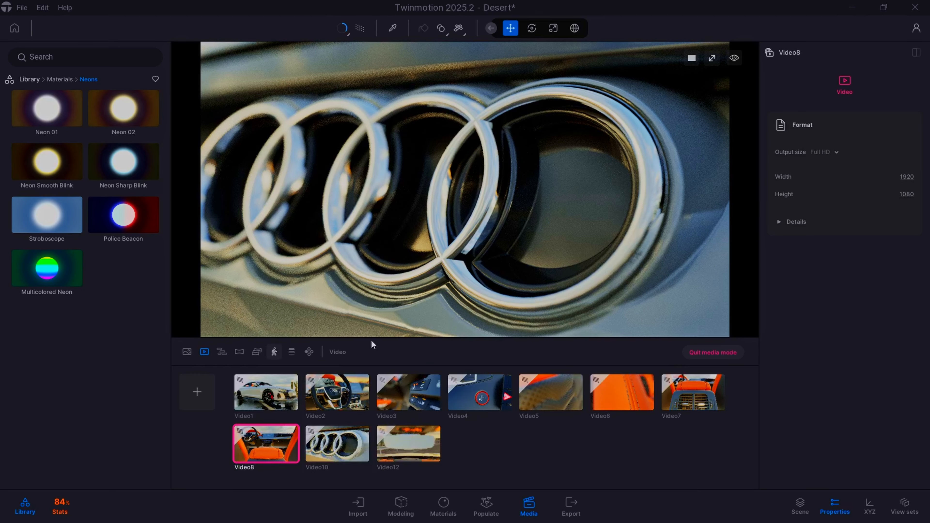
pyautogui.doubleClick(330, 453)
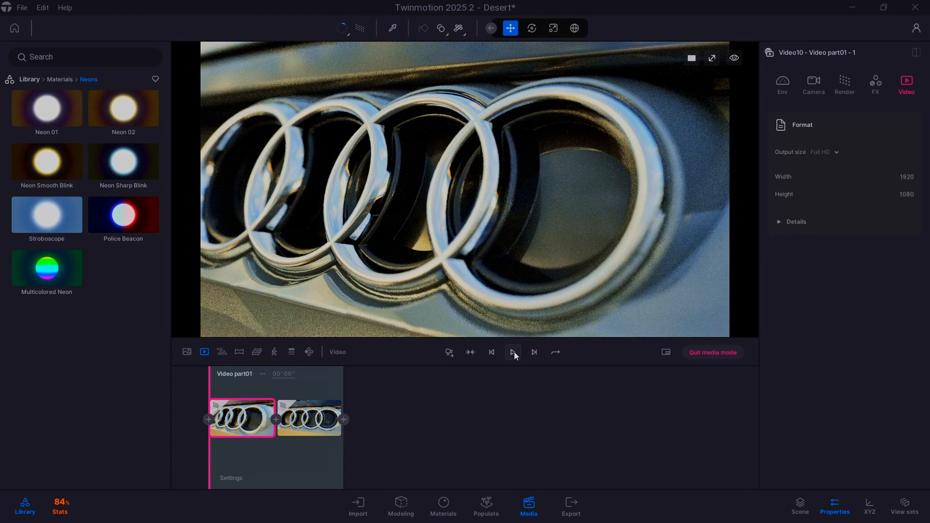
pyautogui.click(506, 356)
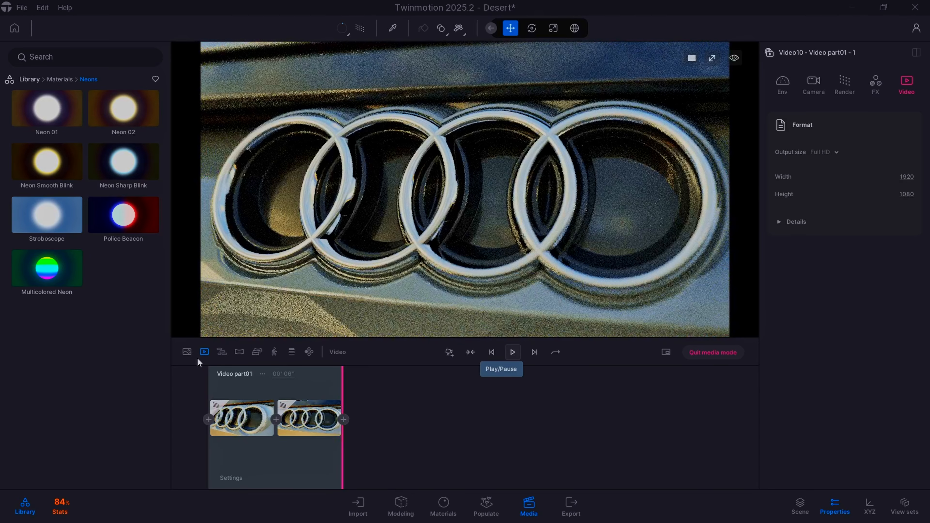
# - Open Video12 and show the depth of field settings of its first keyframe's camera
pyautogui.click(205, 352)
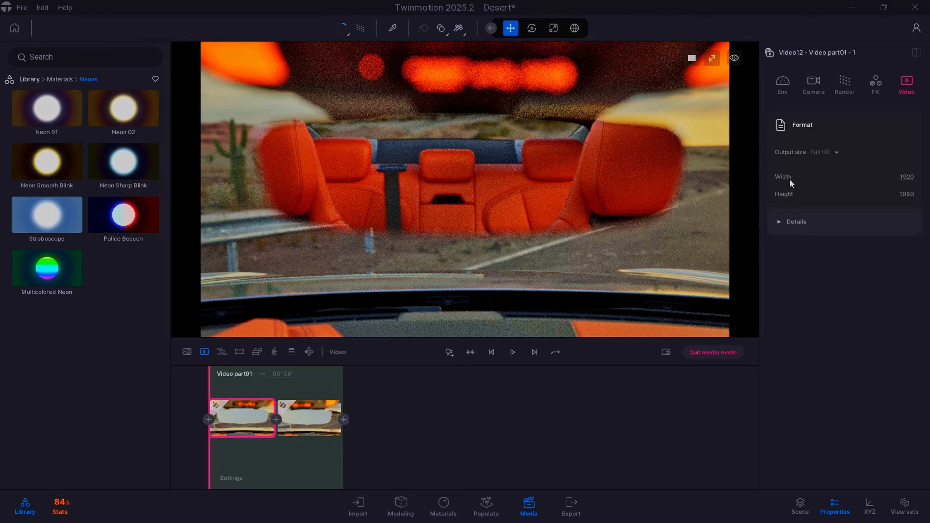
pyautogui.click(807, 94)
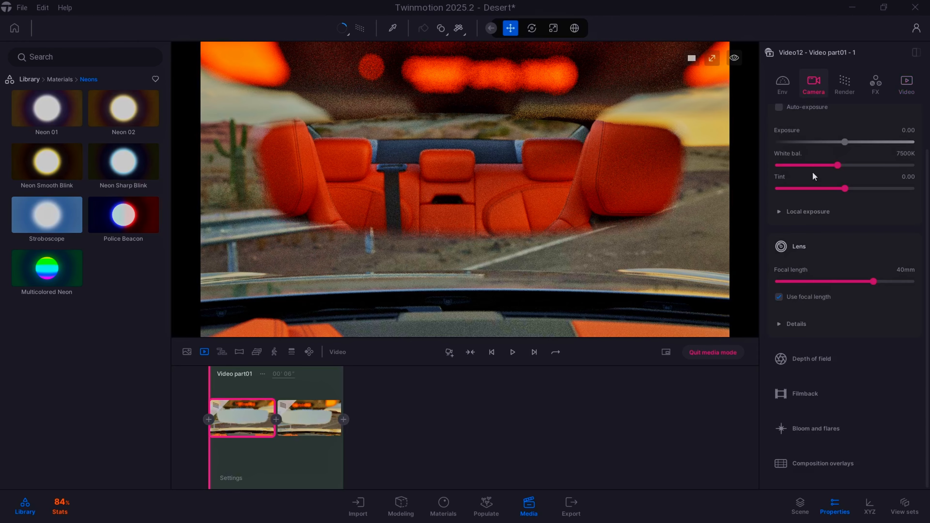
pyautogui.click(811, 358)
pyautogui.scroll(-2, 813, 355)
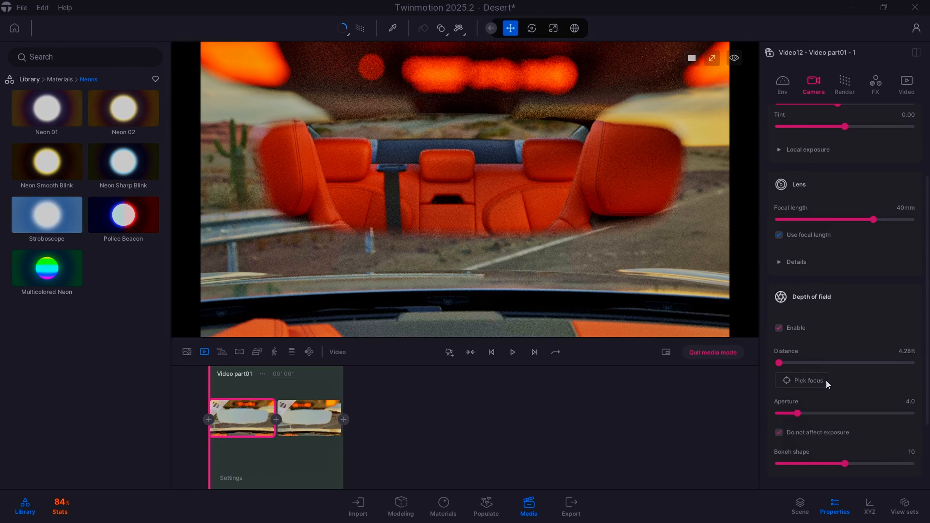
# - Try focusing the depth of field on the rear-view mirror with Pick focus
pyautogui.click(819, 384)
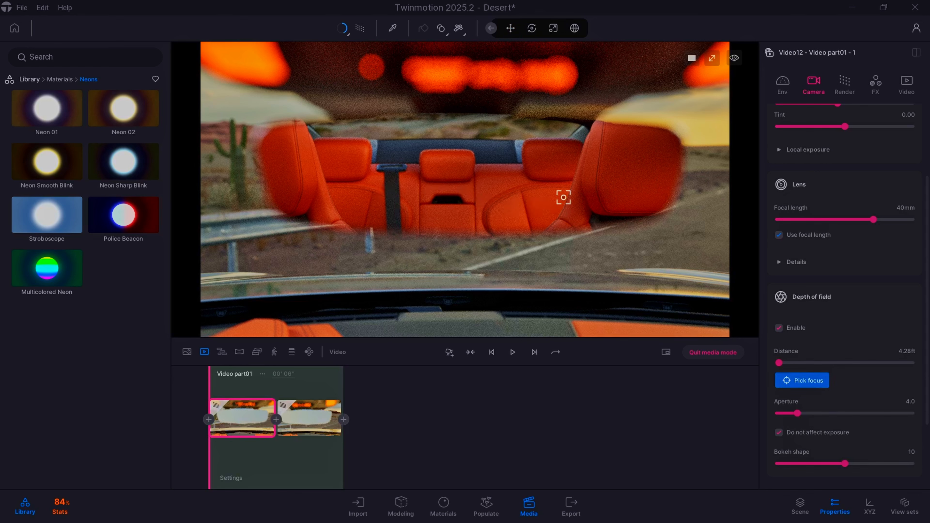
pyautogui.click(455, 173)
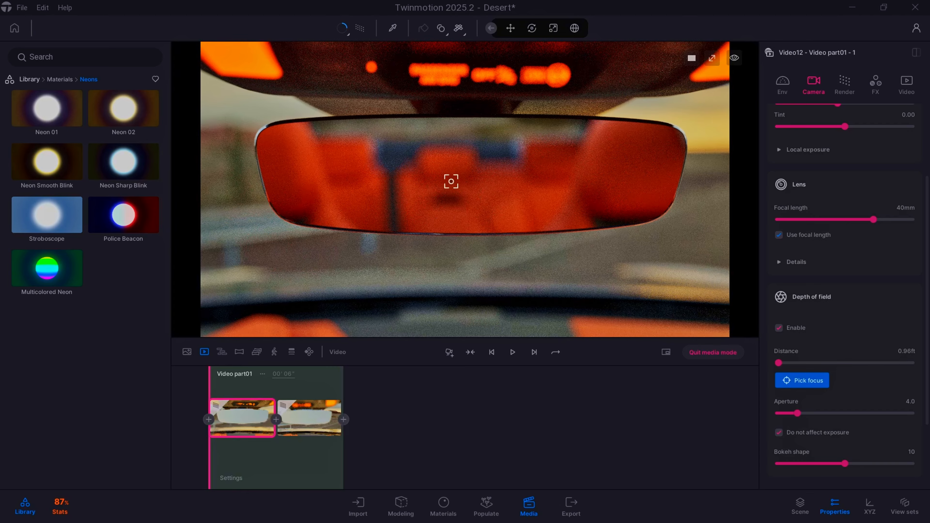
pyautogui.click(491, 226)
pyautogui.moveTo(693, 124); pyautogui.dragTo(666, 186, button='right')
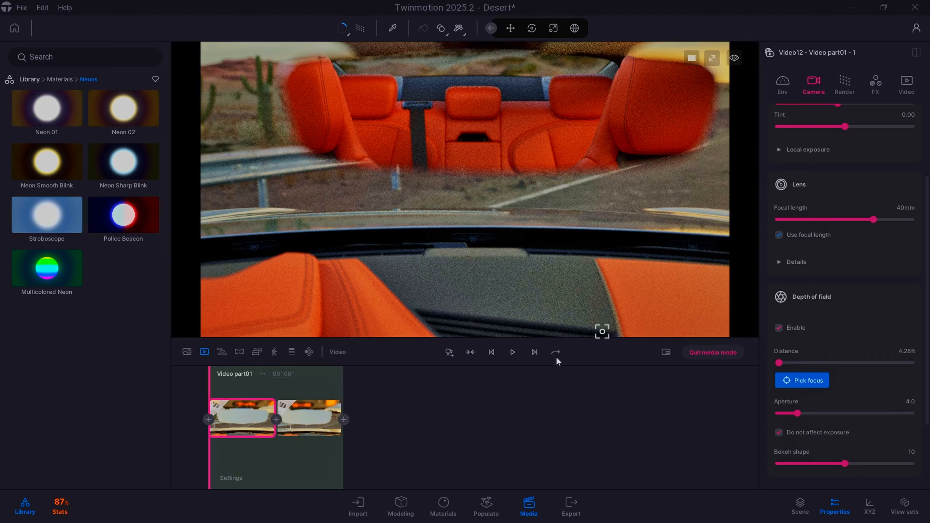
# - Play Video12's camera move at the rear-view mirror and return to the list of videos
pyautogui.click(512, 357)
pyautogui.click(205, 351)
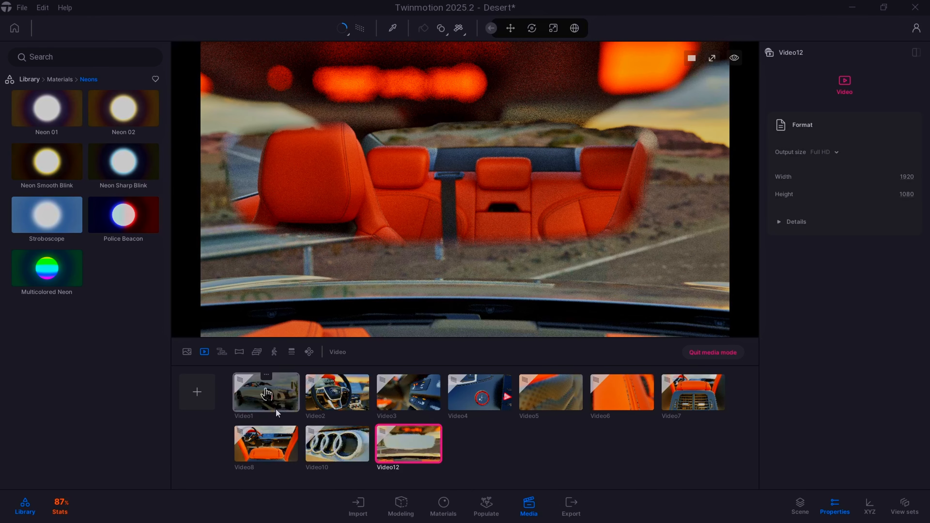
# - Open Video1 and examine its HDRI environment and directional light settings, including the light's color, size and reflection details
pyautogui.doubleClick(266, 393)
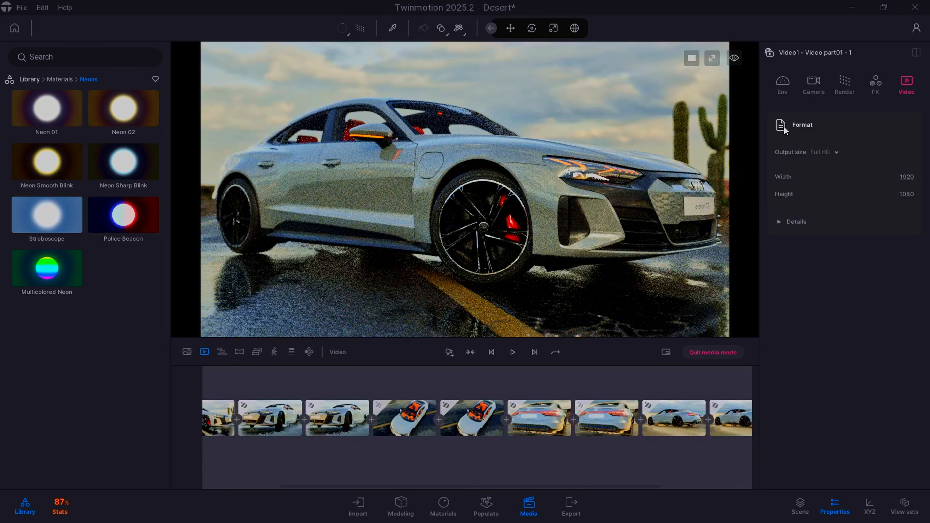
pyautogui.click(788, 88)
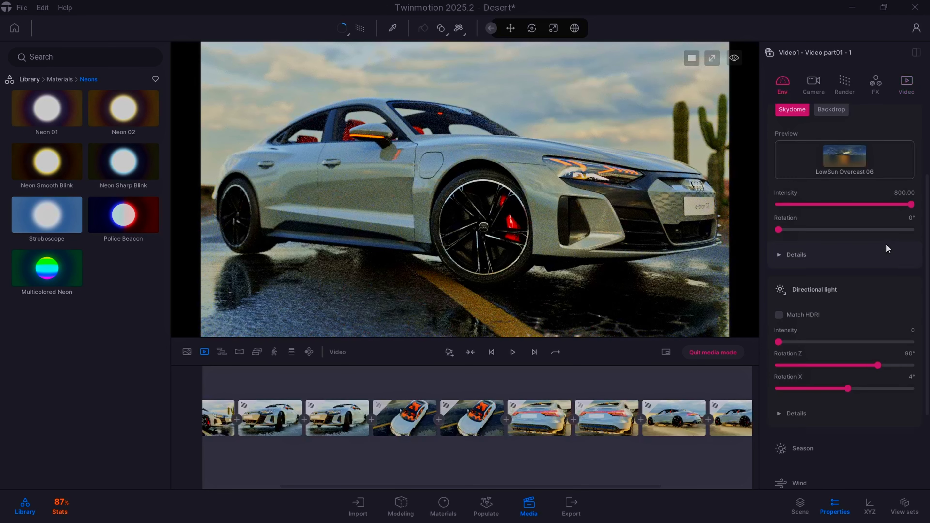
pyautogui.scroll(3, 885, 244)
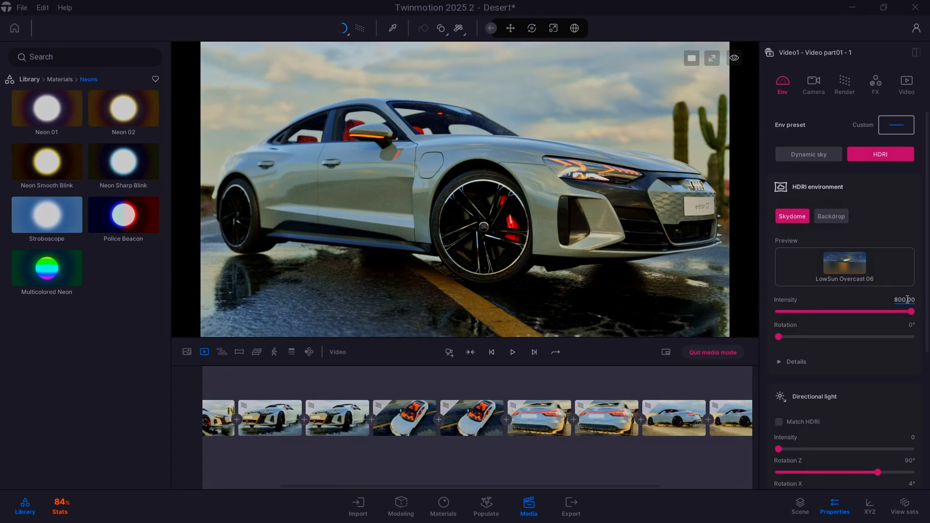
pyautogui.scroll(-1, 895, 336)
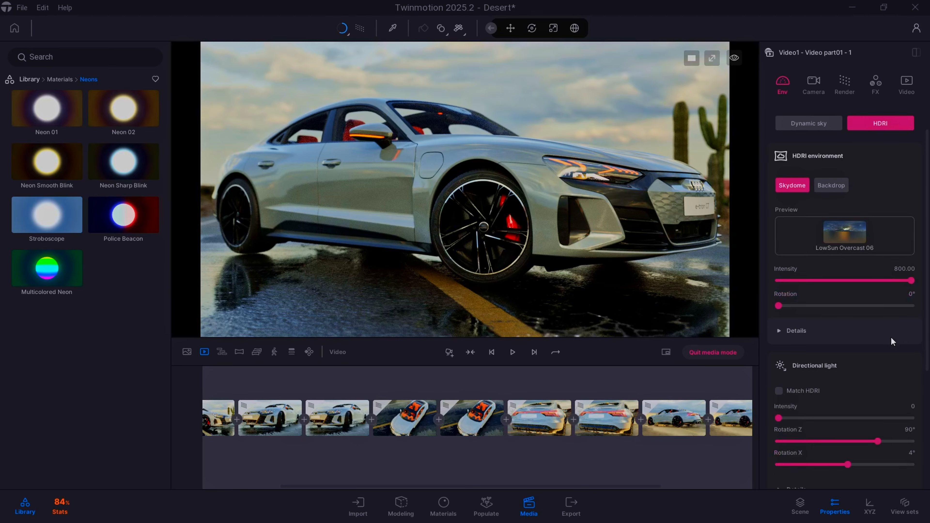
pyautogui.scroll(-4, 891, 337)
pyautogui.click(796, 365)
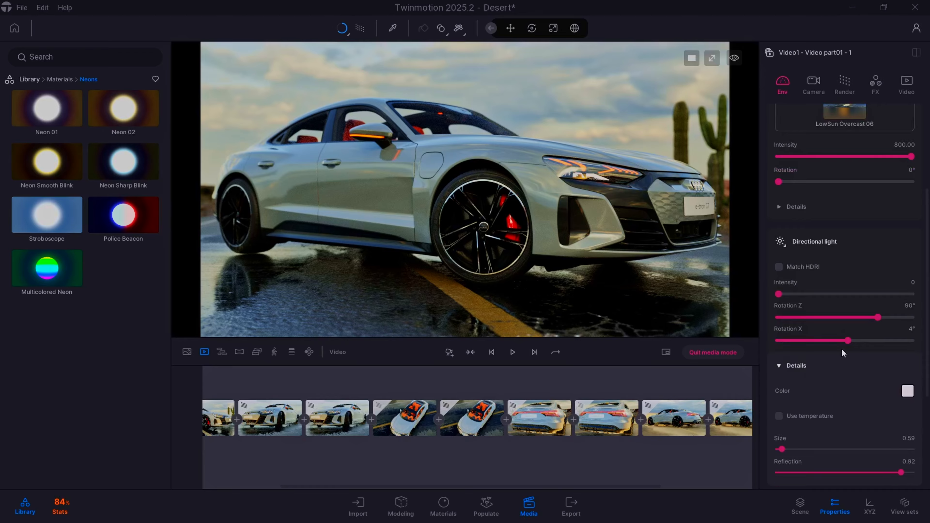
pyautogui.scroll(-2, 870, 303)
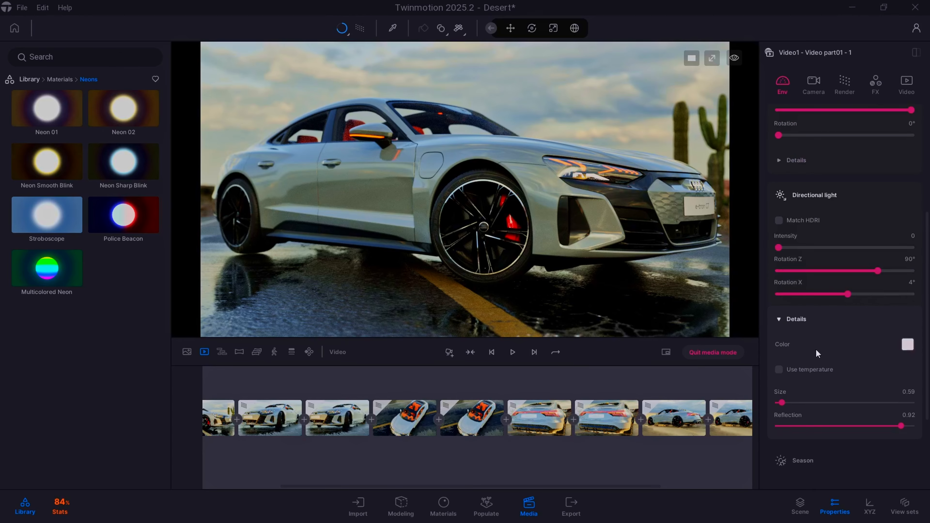